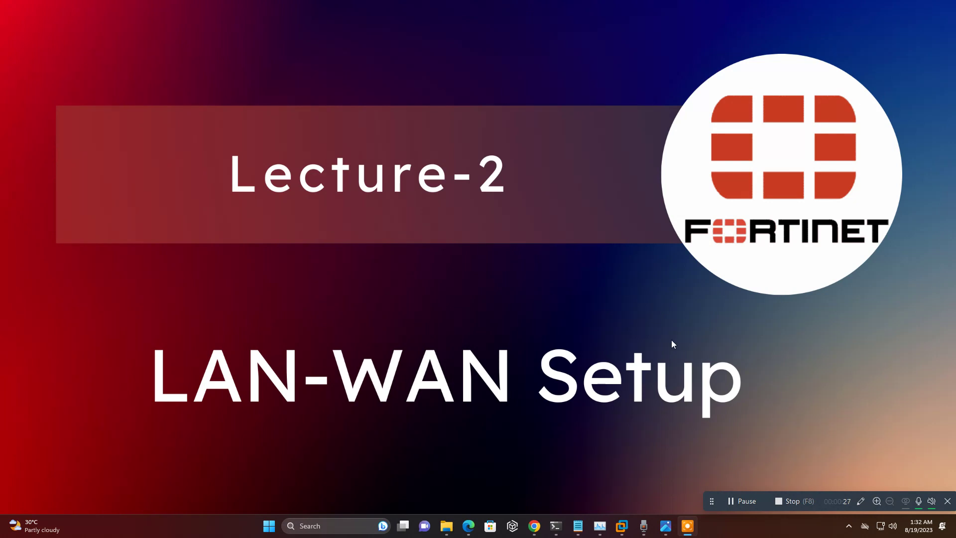
Step: Log in to the FortiGate web page in Chrome with the admin username and password
left_click(533, 525)
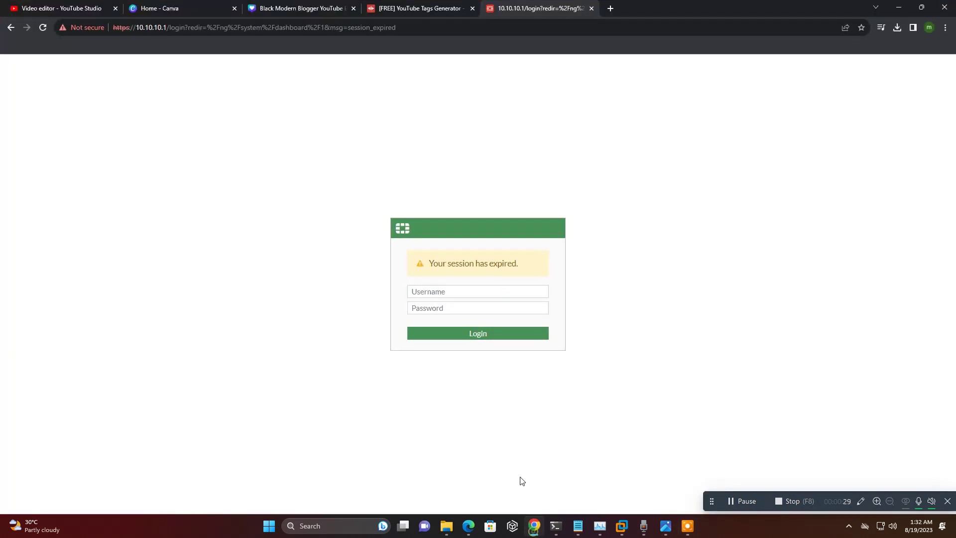
left_click(446, 293)
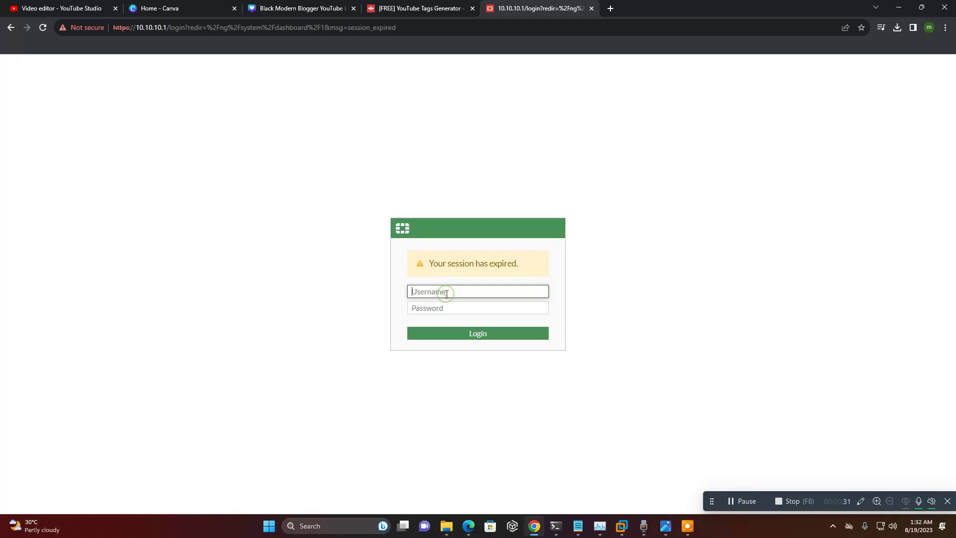
type("admin")
key("Tab")
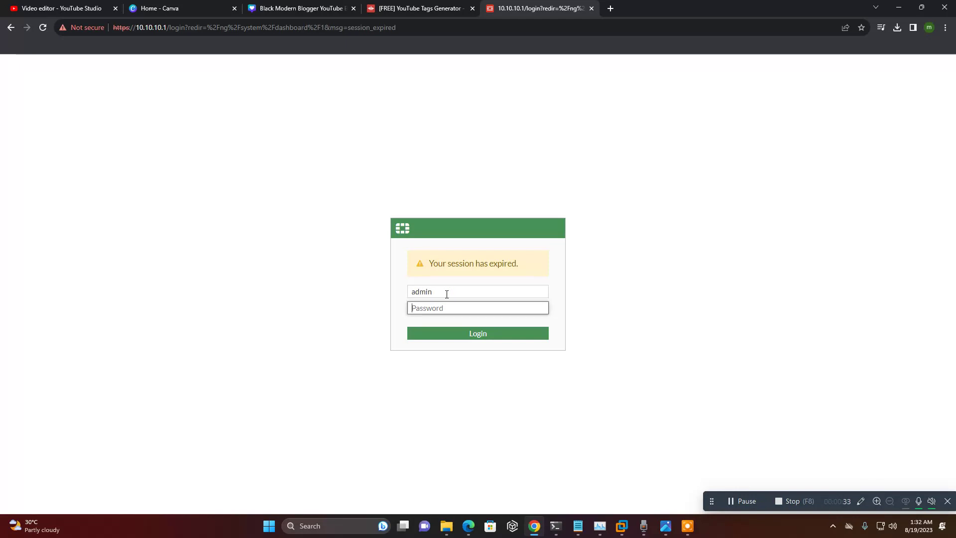
type("a")
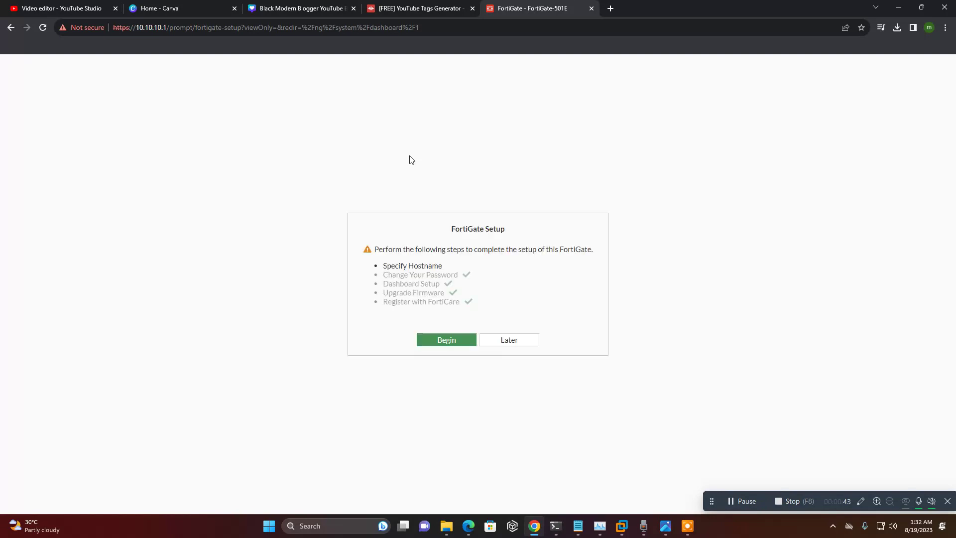
Step: Postpone setup, dismiss the FortiOS 7.0.0 overview, and go to Network > Interfaces
left_click(509, 340)
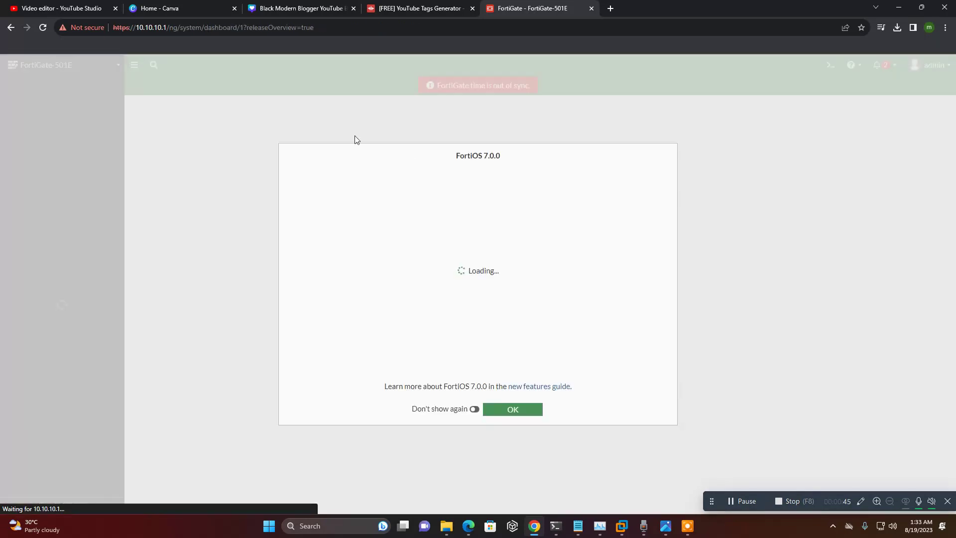
left_click(514, 410)
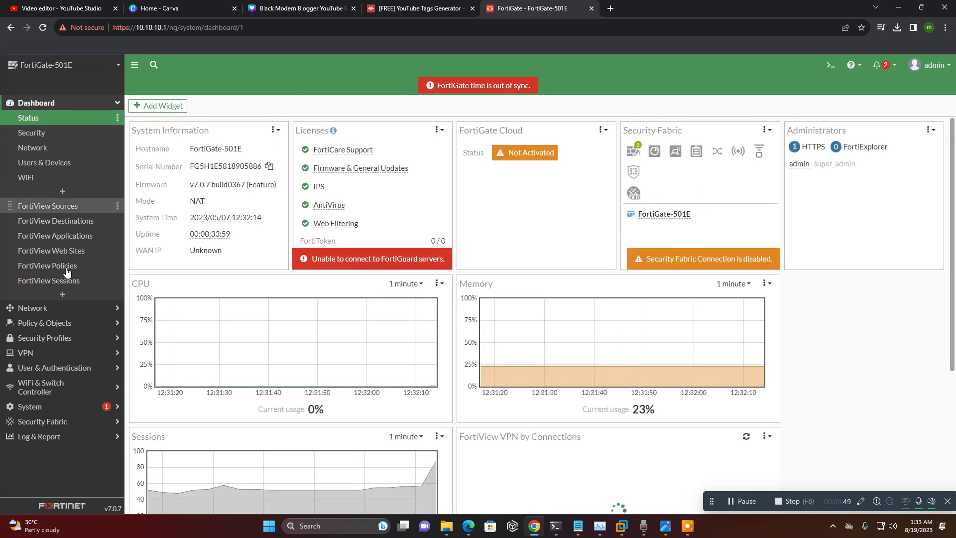
left_click(66, 309)
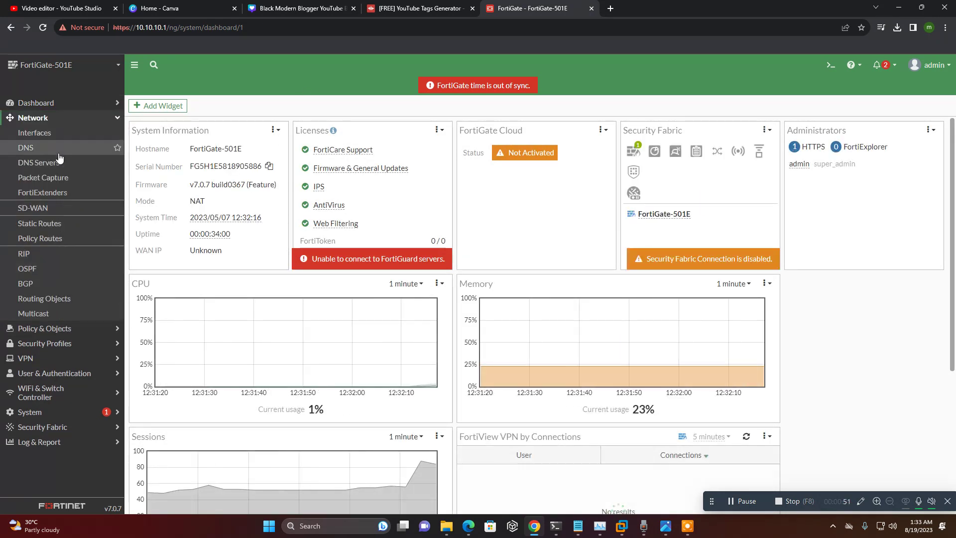
left_click(36, 133)
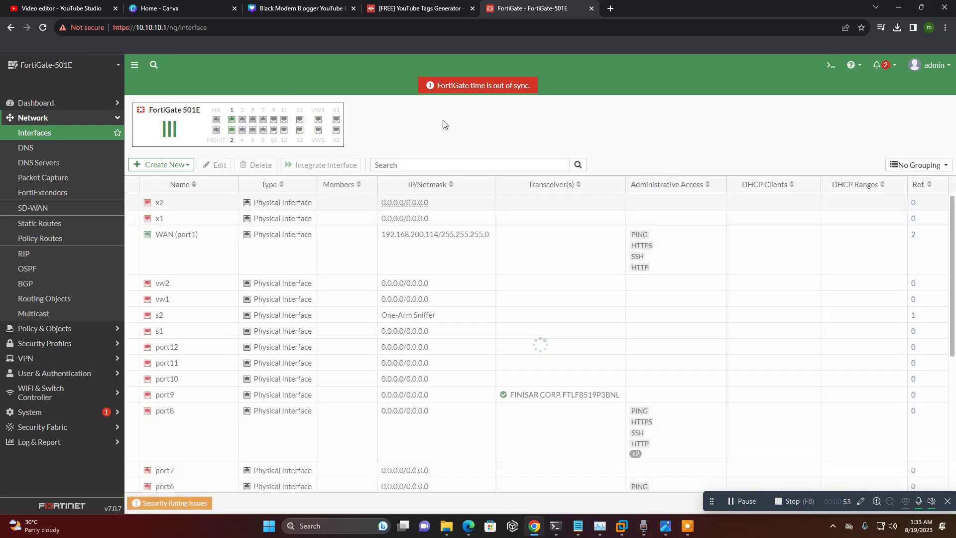
mouse_move(231, 121)
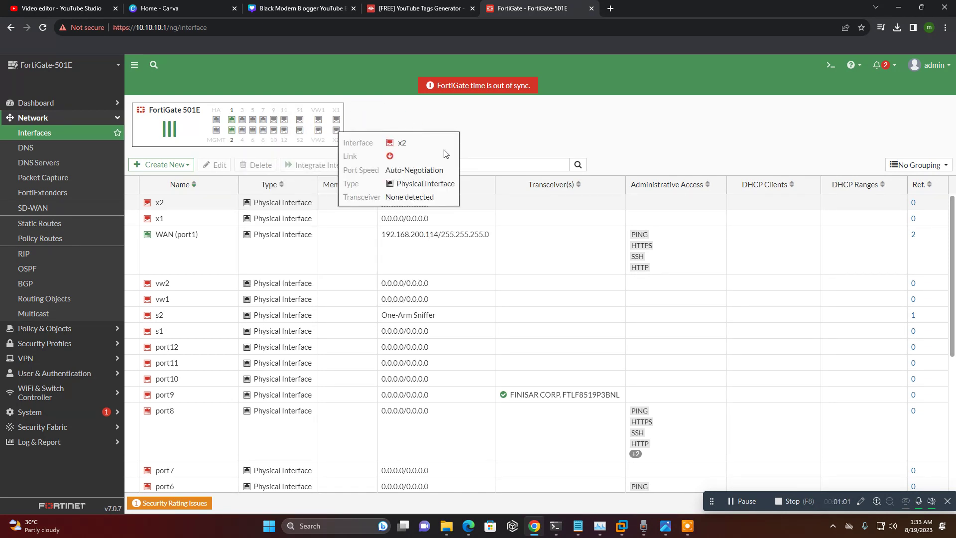
Step: Switch WAN (port1) addressing from DHCP to Manual, keeping 192.168.200.114/255.255.255.0
double_click(181, 243)
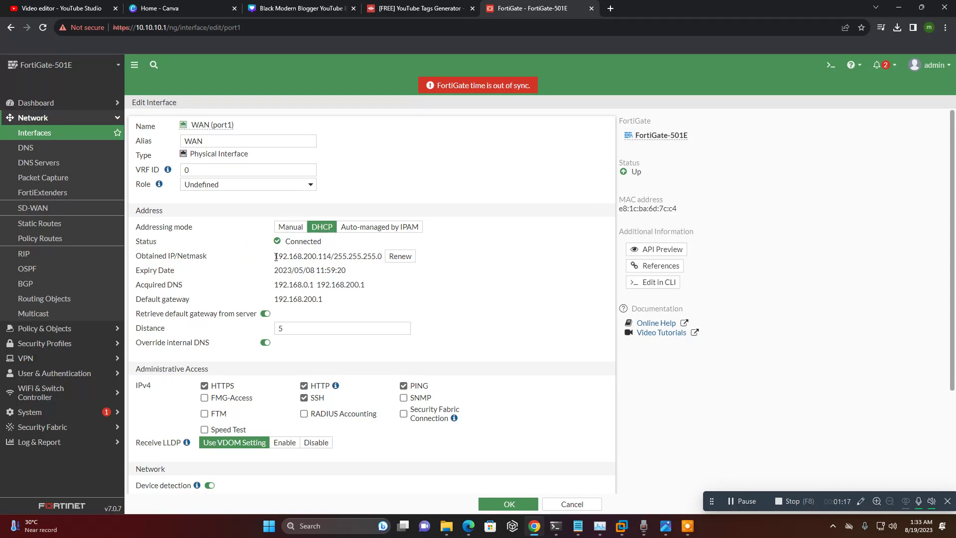
left_click_drag(276, 257, 382, 260)
left_click(396, 284)
left_click(290, 228)
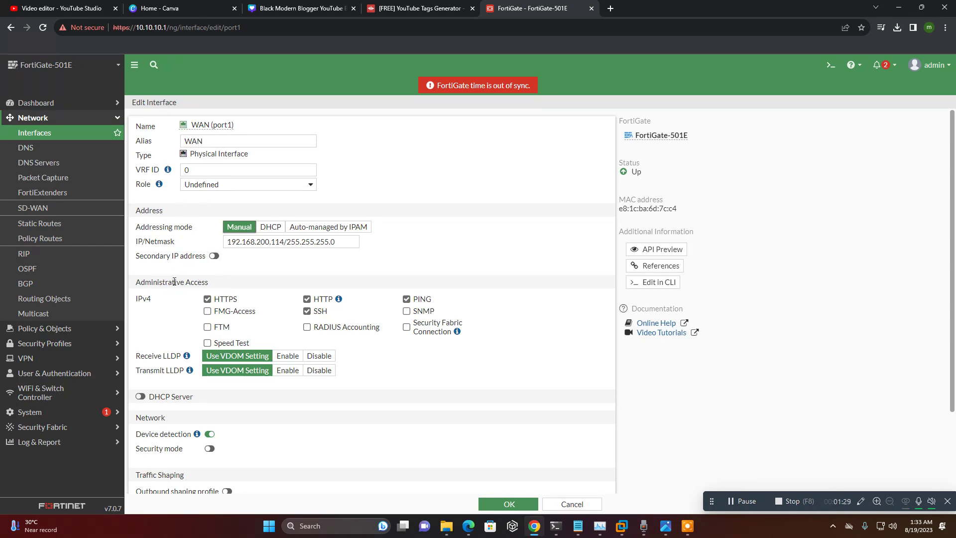
left_click_drag(151, 283, 197, 283)
left_click(194, 312)
Step: Review the WAN (port1) form, confirm the alias WAN, and save it
scroll(377, 390, "down", 2)
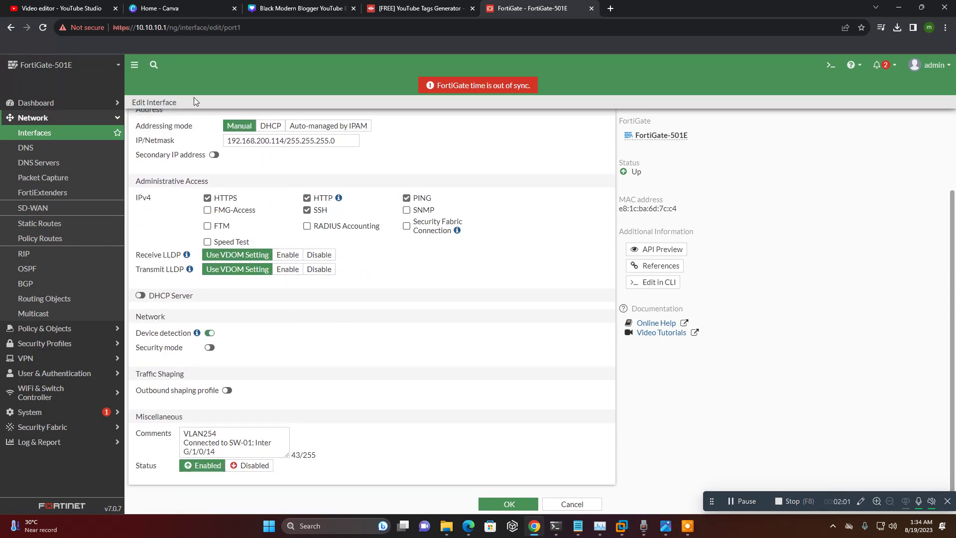
scroll(198, 203, "up", 2)
scroll(302, 399, "down", 2)
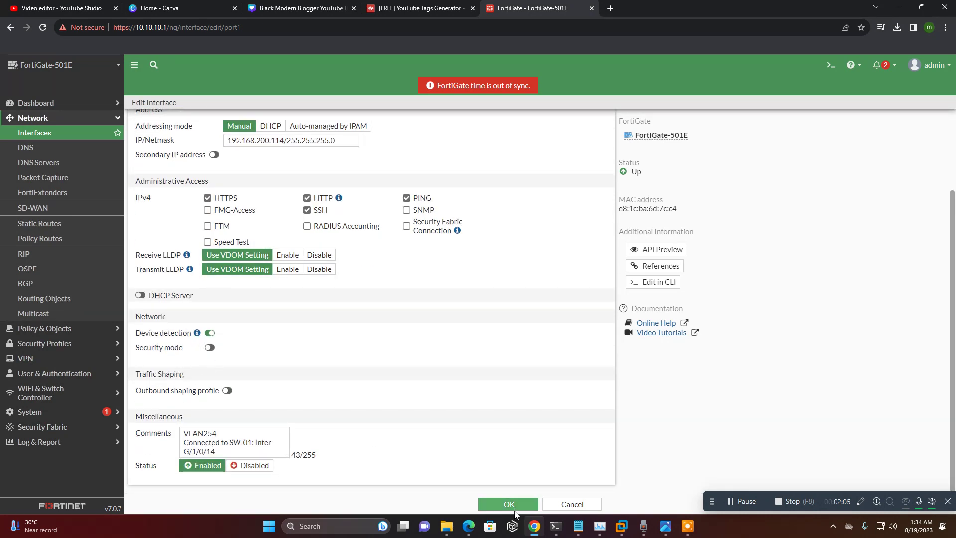
scroll(412, 367, "up", 3)
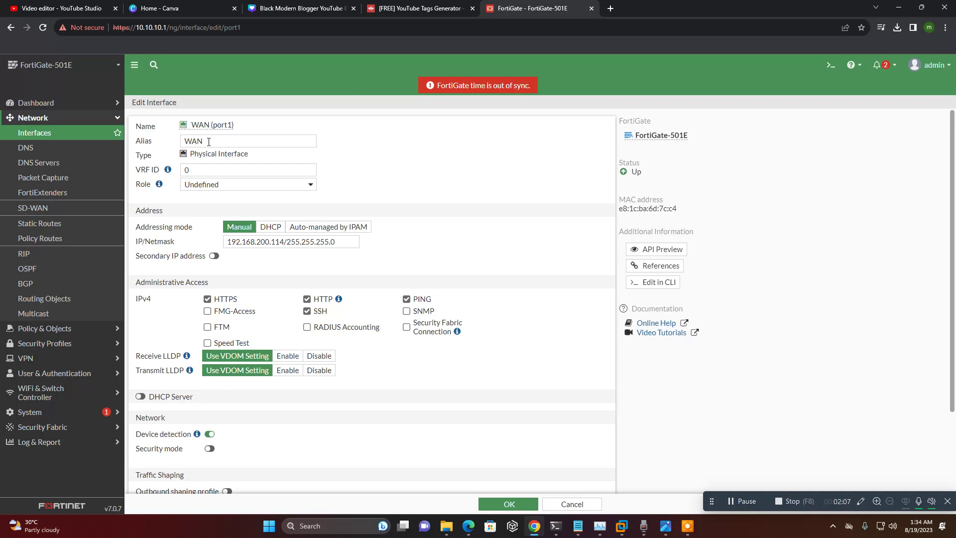
double_click(208, 141)
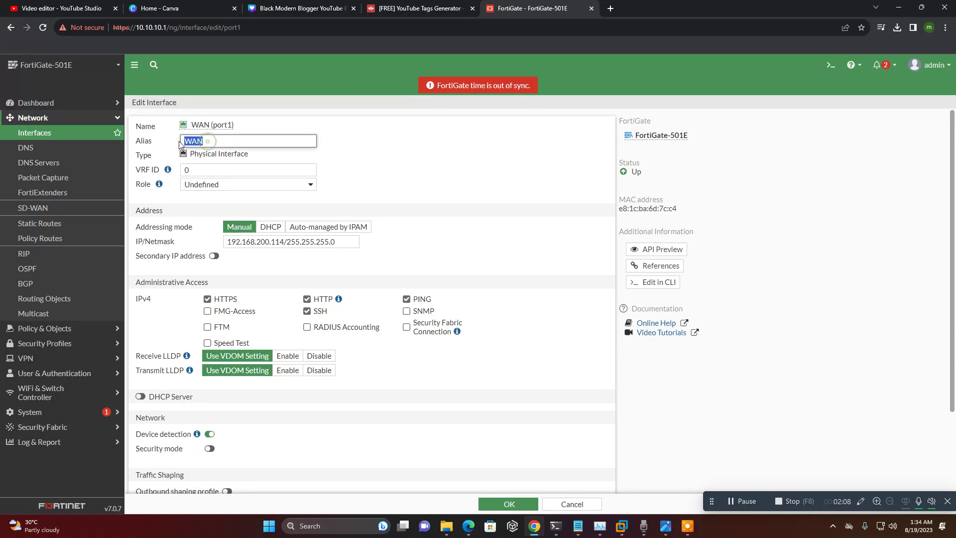
left_click(495, 500)
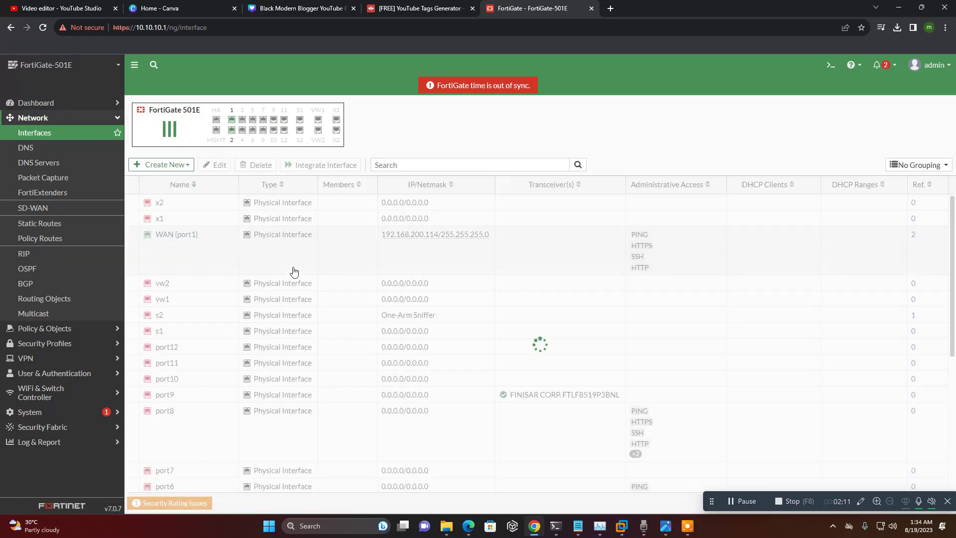
Step: Open LAN (port2) and check alias LAN, role LAN, and IP 10.10.10.1/255.255.255.0
scroll(219, 371, "down", 5)
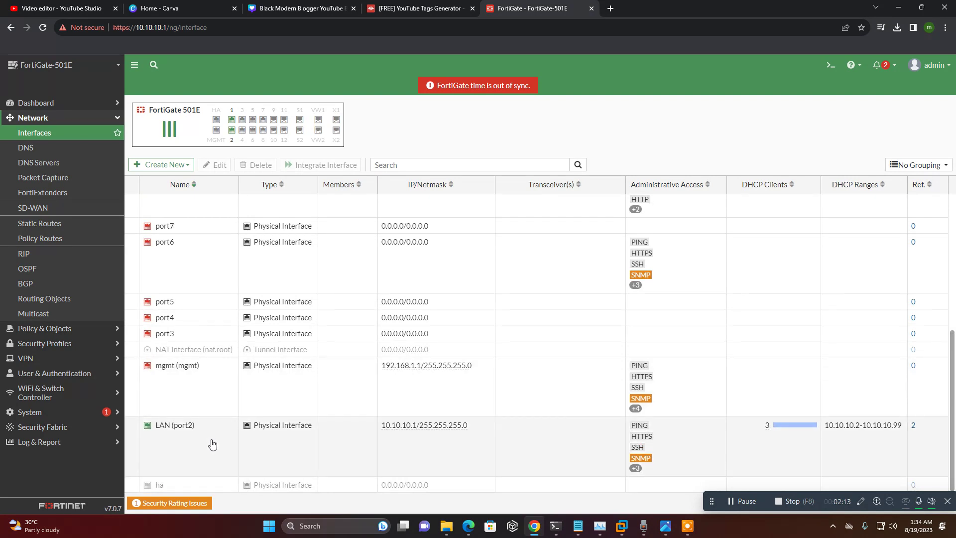
left_click(212, 444)
double_click(212, 444)
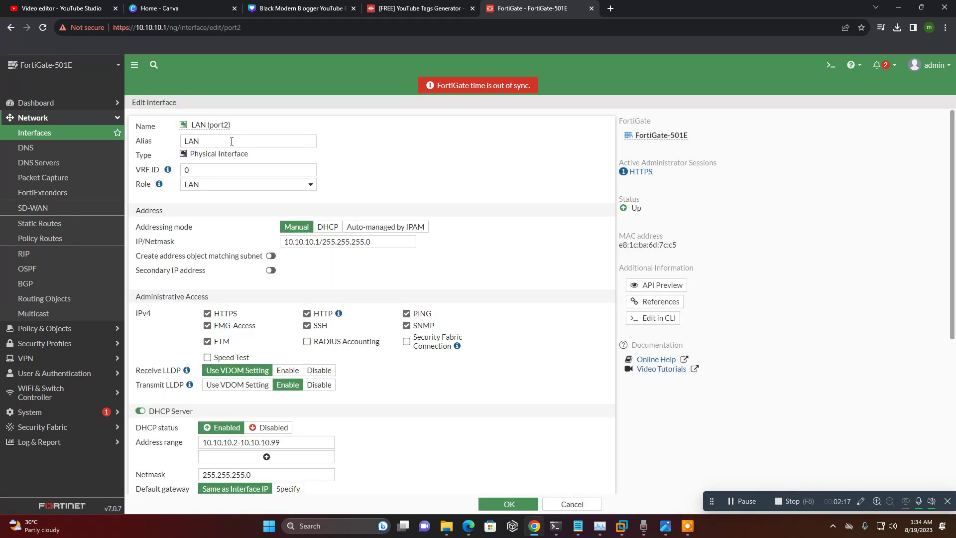
double_click(232, 141)
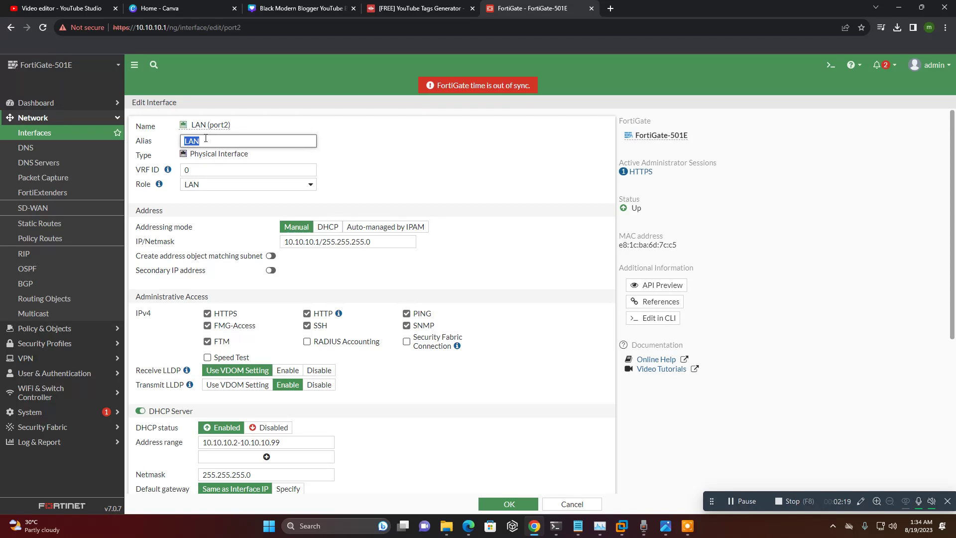
left_click(301, 149)
left_click(249, 185)
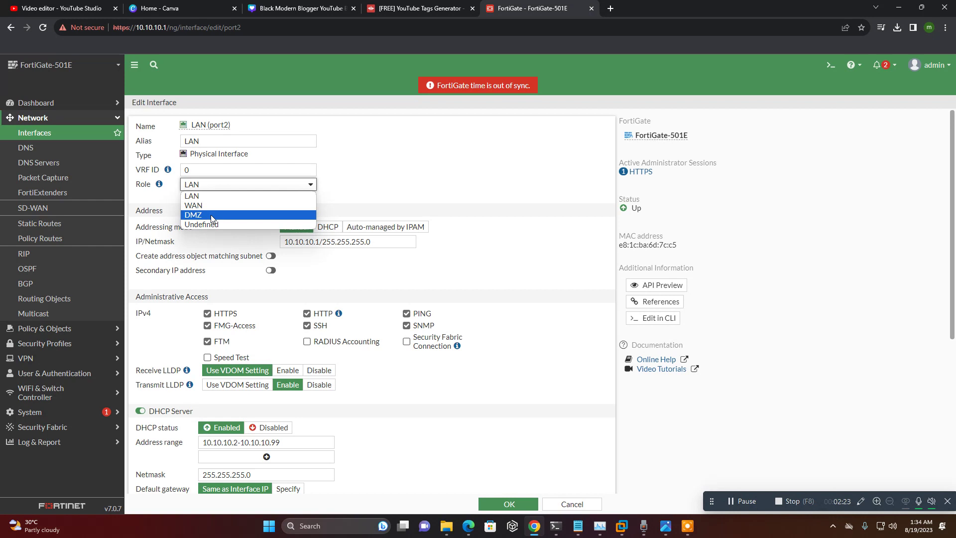
left_click(374, 181)
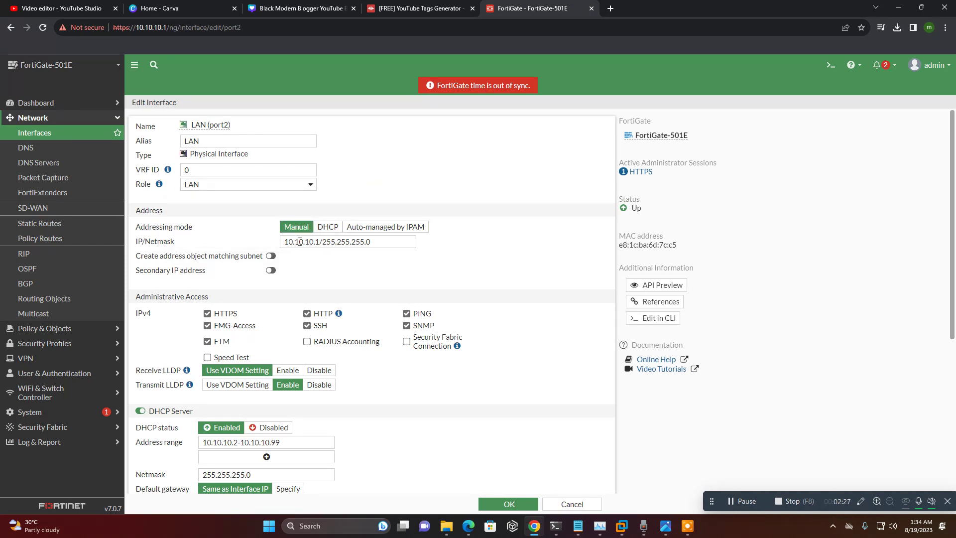
left_click_drag(285, 242, 376, 241)
left_click(455, 246)
Step: Check the DHCP server address range 10.10.10.2-10.10.10.99 on LAN (port2)
scroll(457, 249, "down", 1)
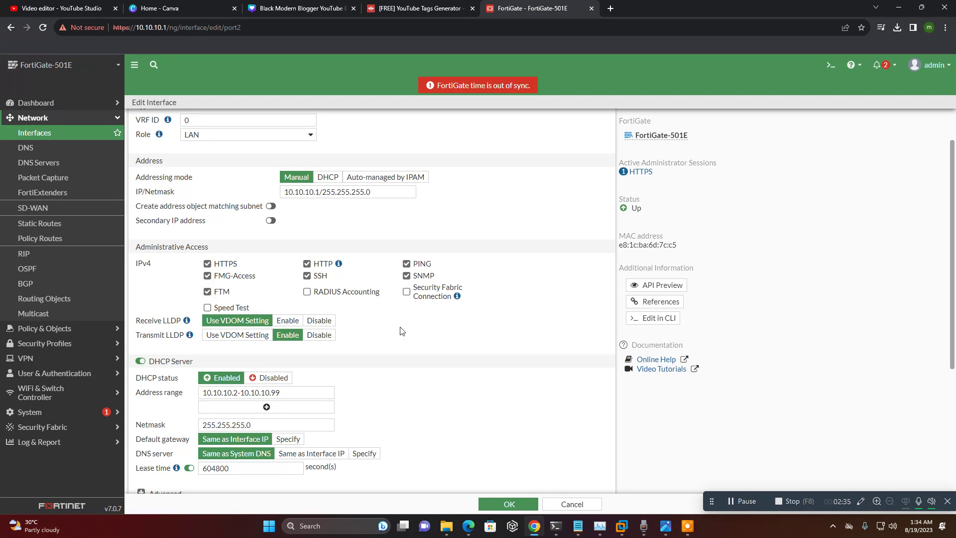
scroll(402, 331, "down", 2)
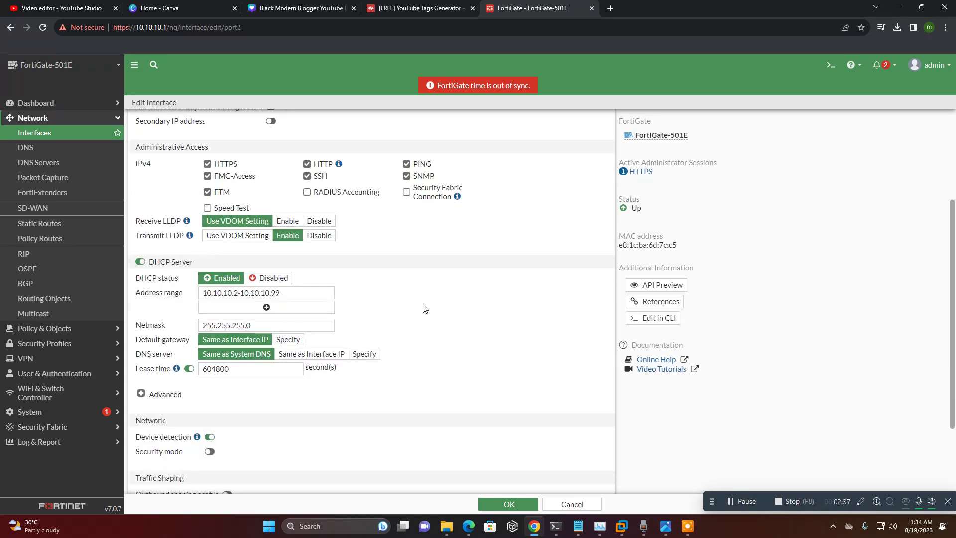
scroll(403, 289, "up", 1)
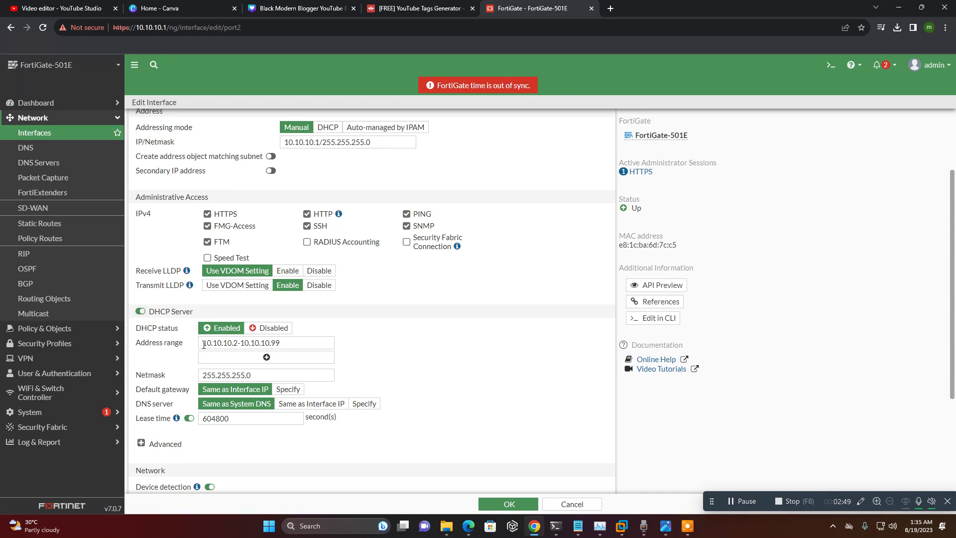
left_click_drag(204, 345, 332, 344)
left_click(443, 364)
Step: Confirm in Windows Settings that Ethernet received IPv4 10.10.10.2, then minimize Settings
right_click(880, 526)
left_click(876, 500)
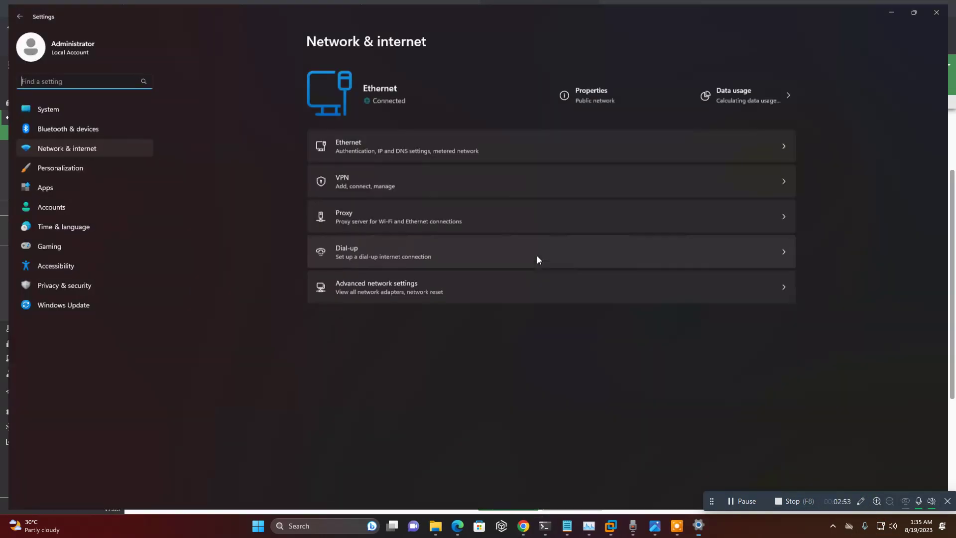
left_click(381, 137)
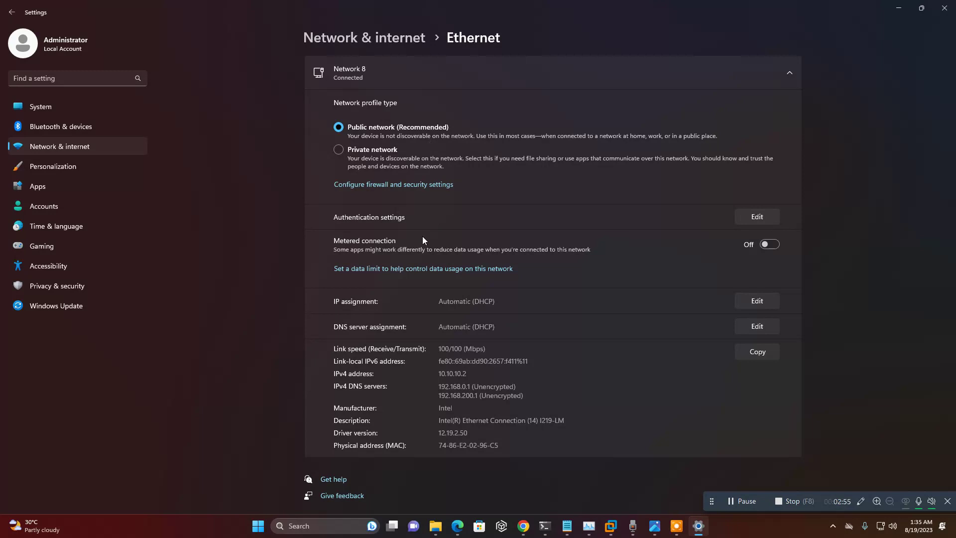
double_click(440, 376)
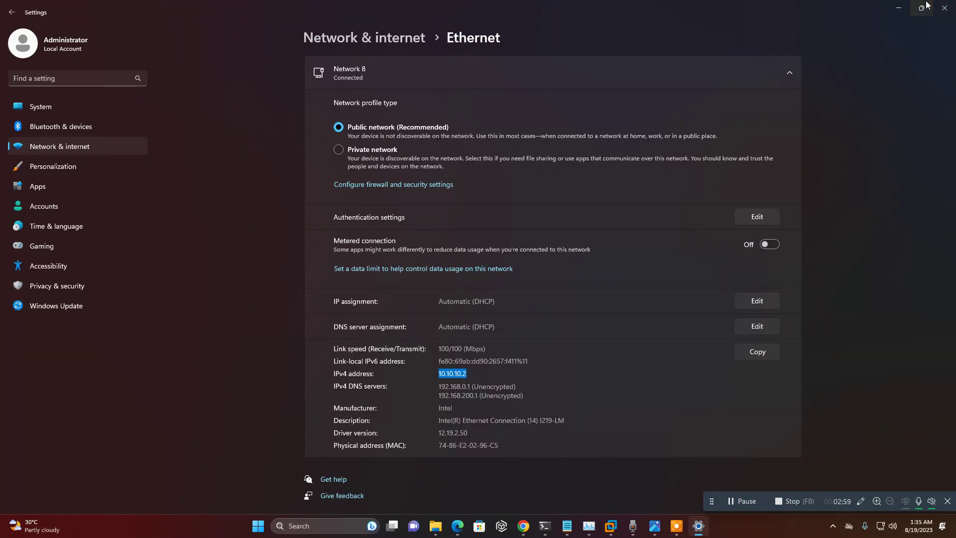
left_click(899, 8)
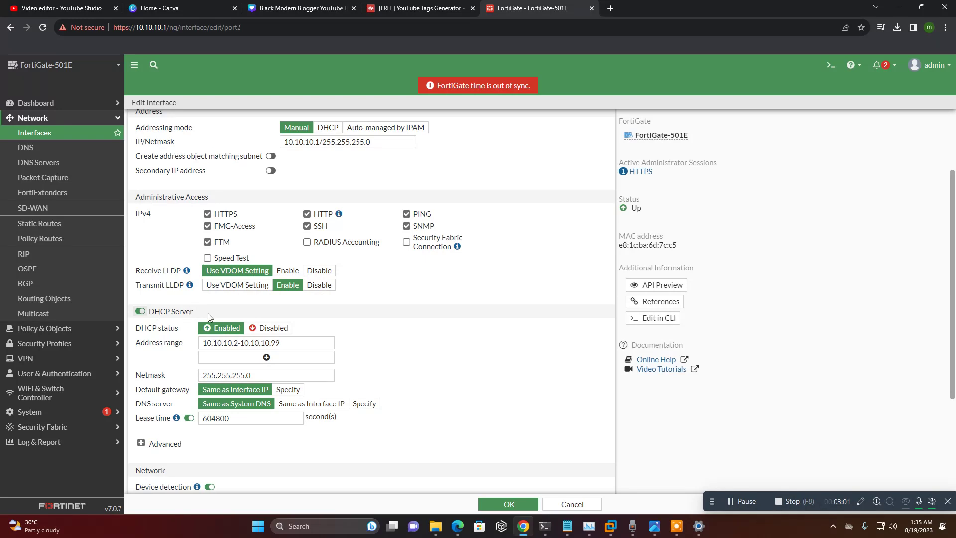
Step: Save the LAN (port2) settings with DHCP range 10.10.10.2-10.10.10.99 and expand Policy & Objects
scroll(467, 384, "down", 3)
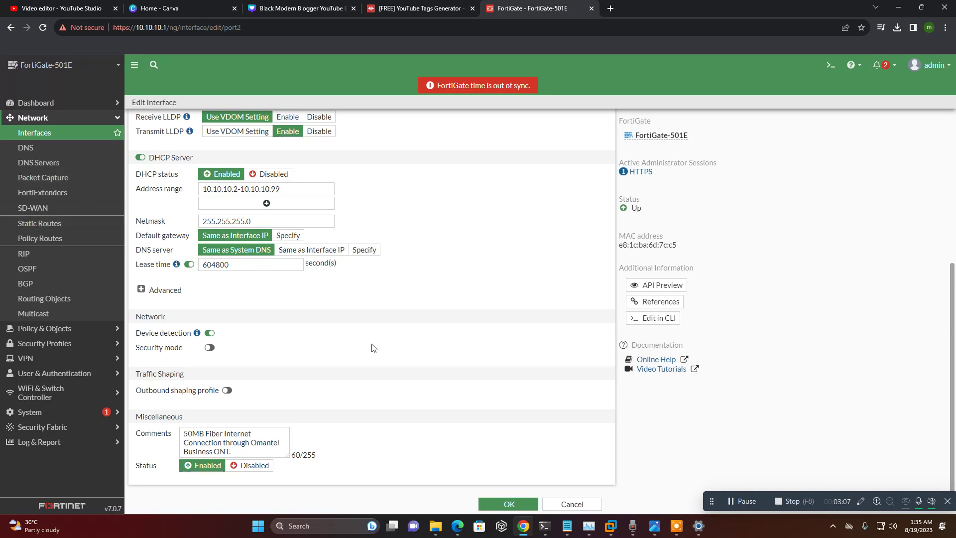
scroll(462, 378, "up", 4)
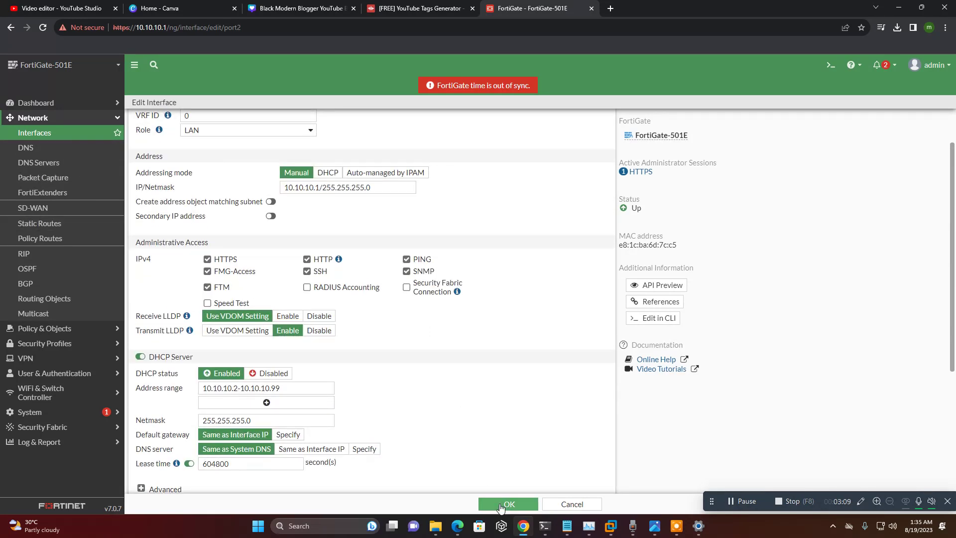
left_click(528, 503)
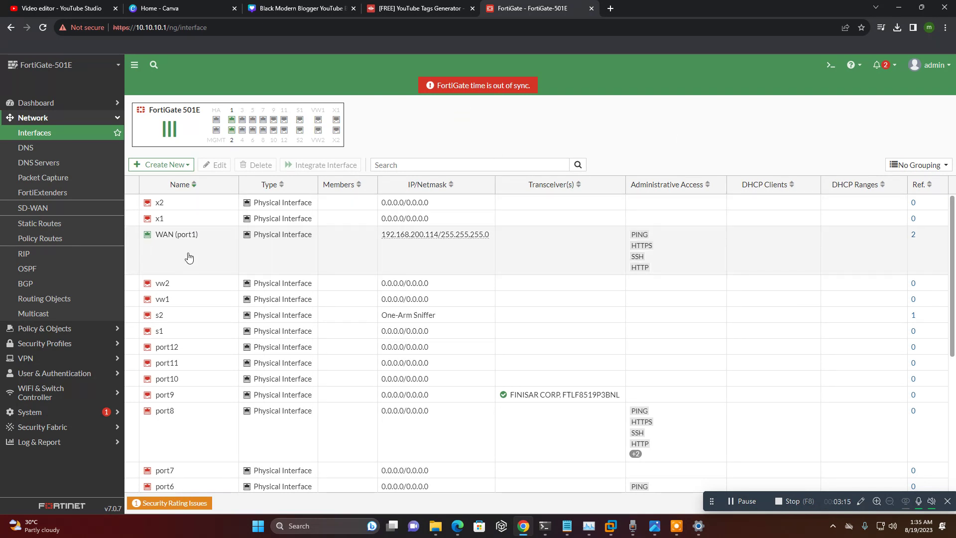
scroll(183, 253, "down", 1)
scroll(183, 254, "down", 1)
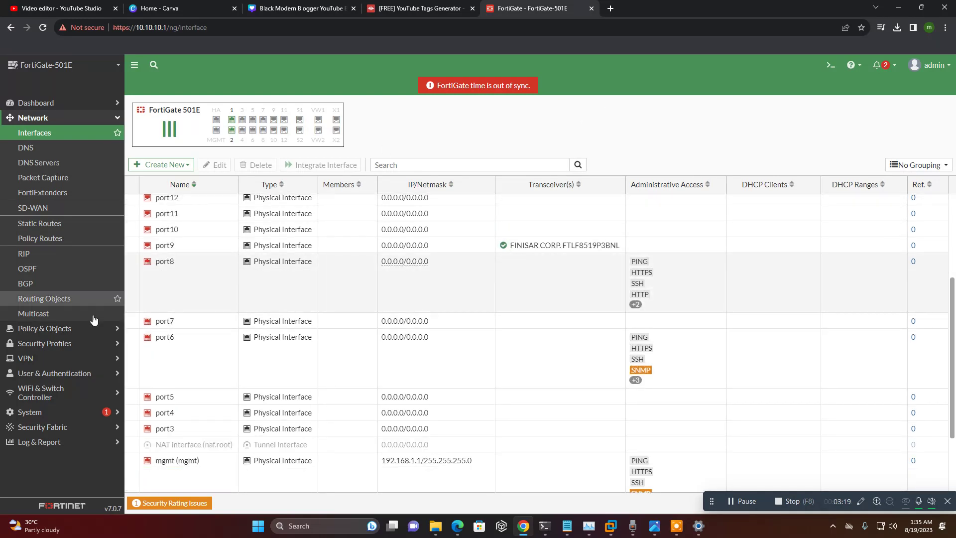
left_click(73, 328)
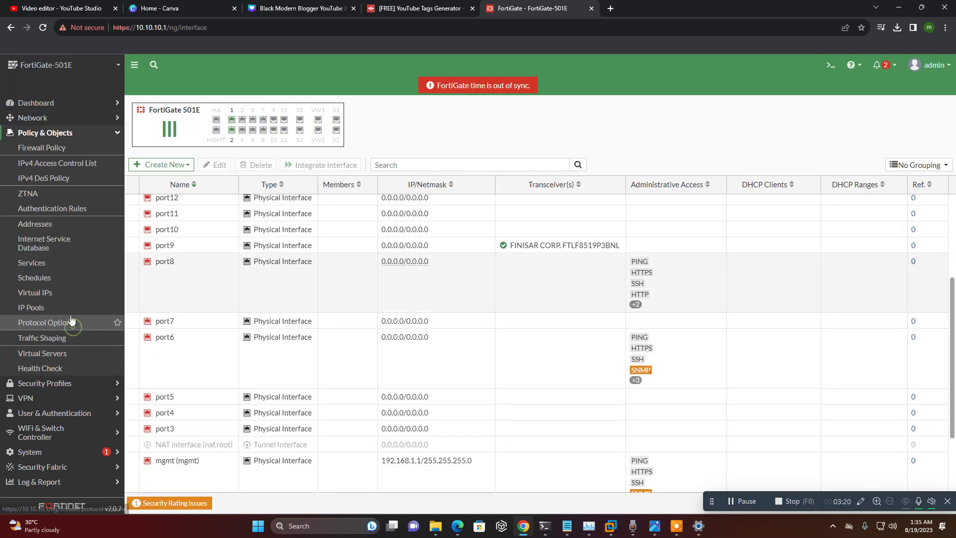
Step: Open the 'internet' LAN (port2) to WAN (port1) policy from Firewall Policy for editing
left_click(53, 149)
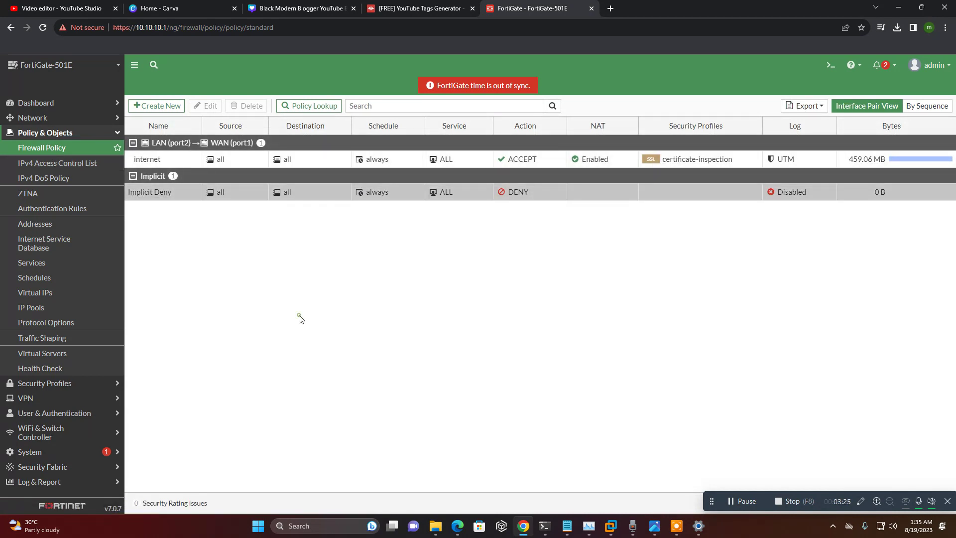
left_click(173, 160)
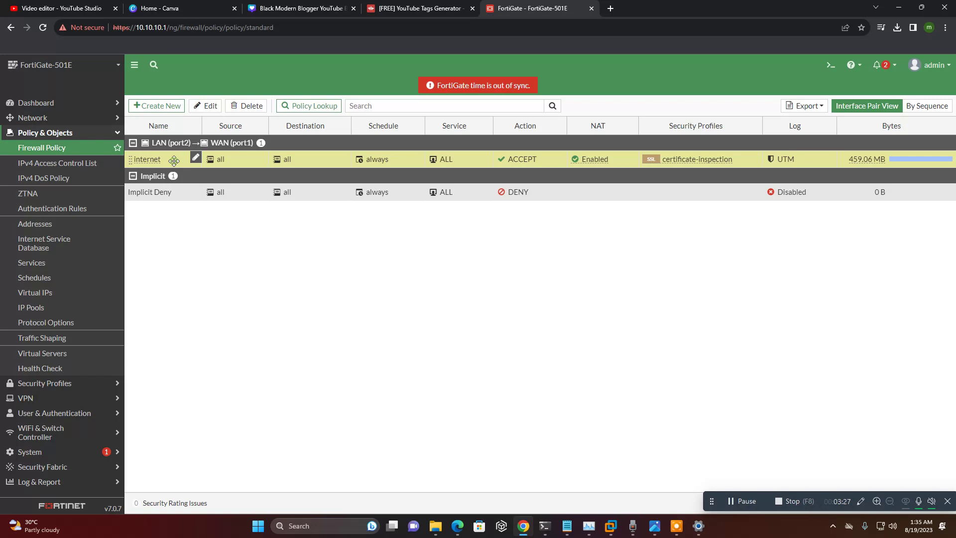
double_click(173, 159)
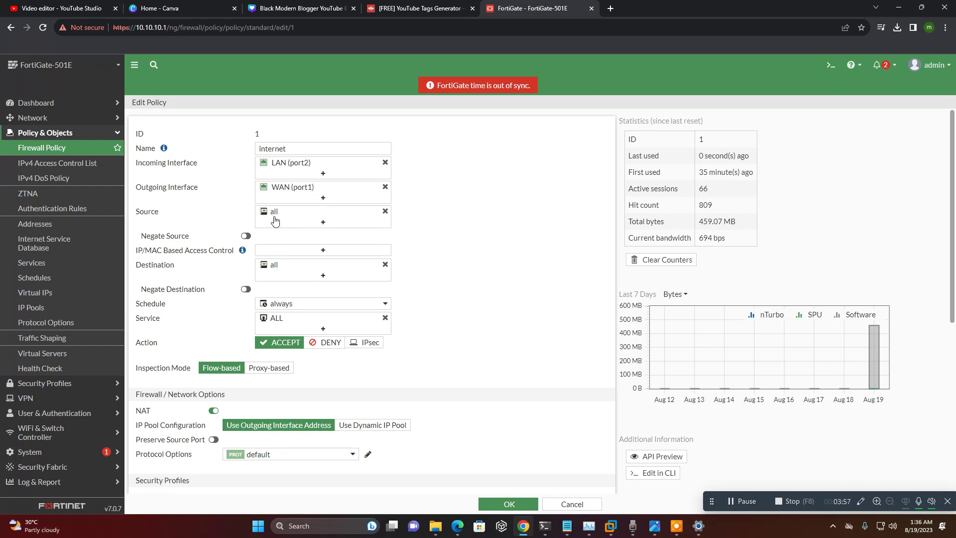
left_click(316, 223)
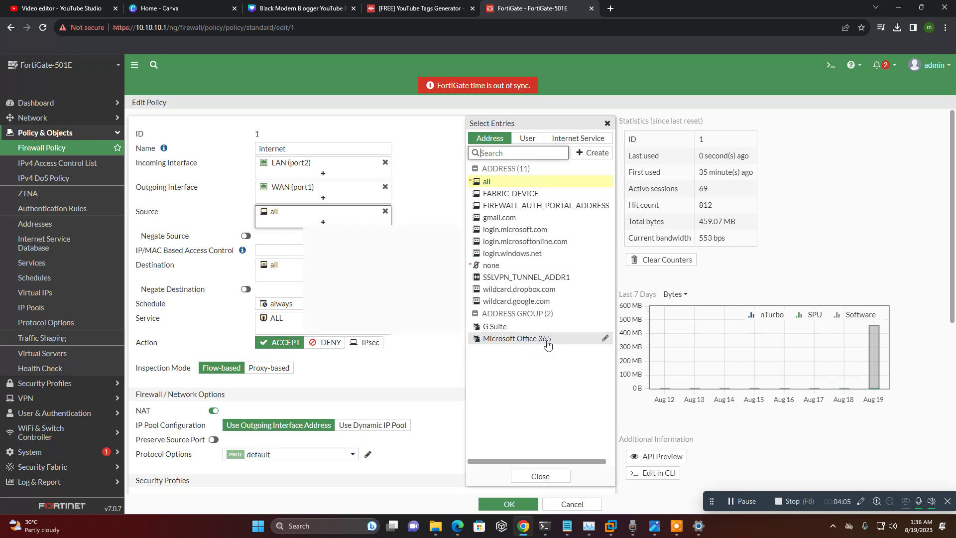
left_click(422, 352)
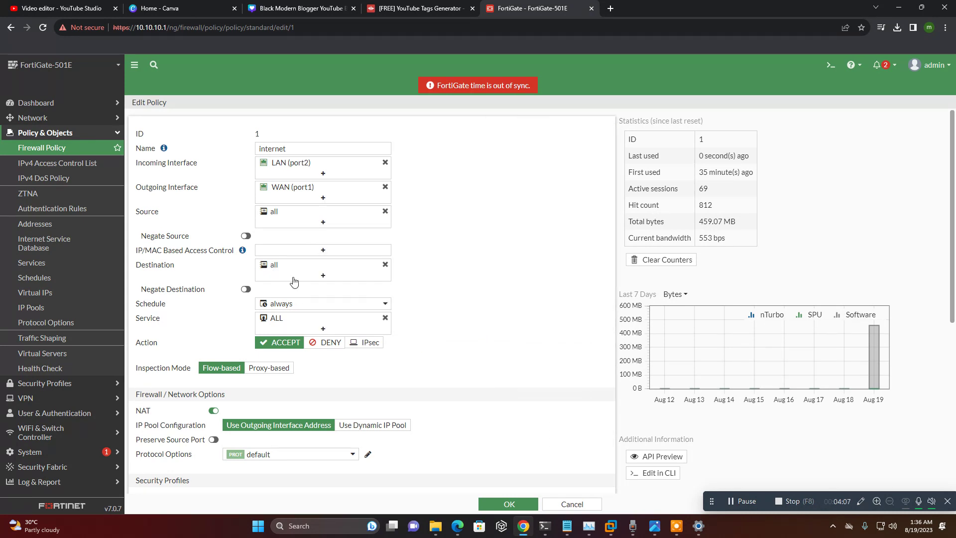
left_click(321, 278)
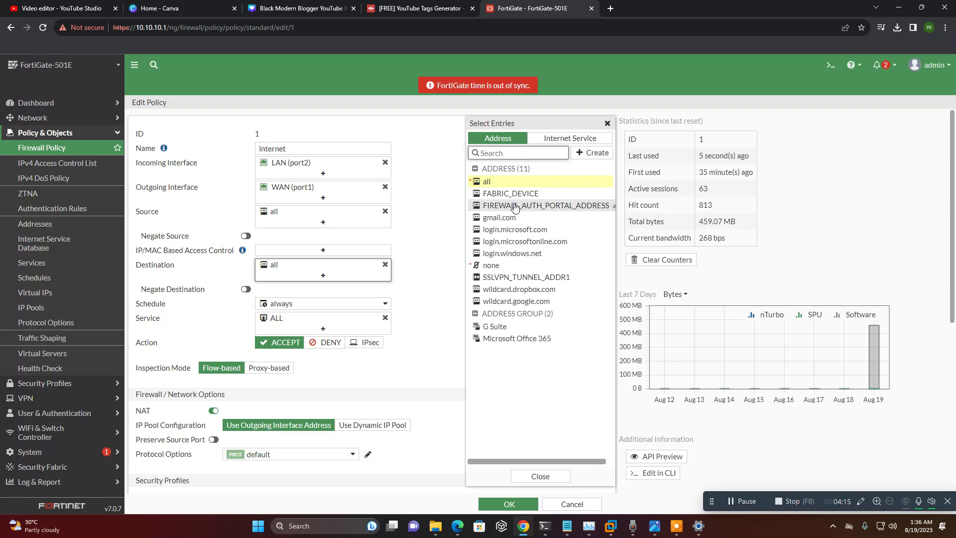
left_click(591, 152)
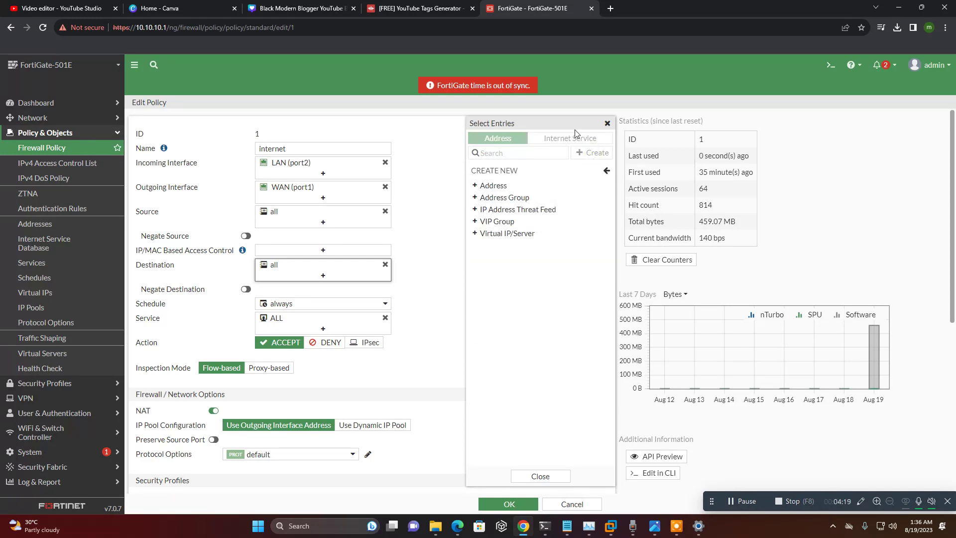
left_click(607, 123)
scroll(453, 348, "down", 3)
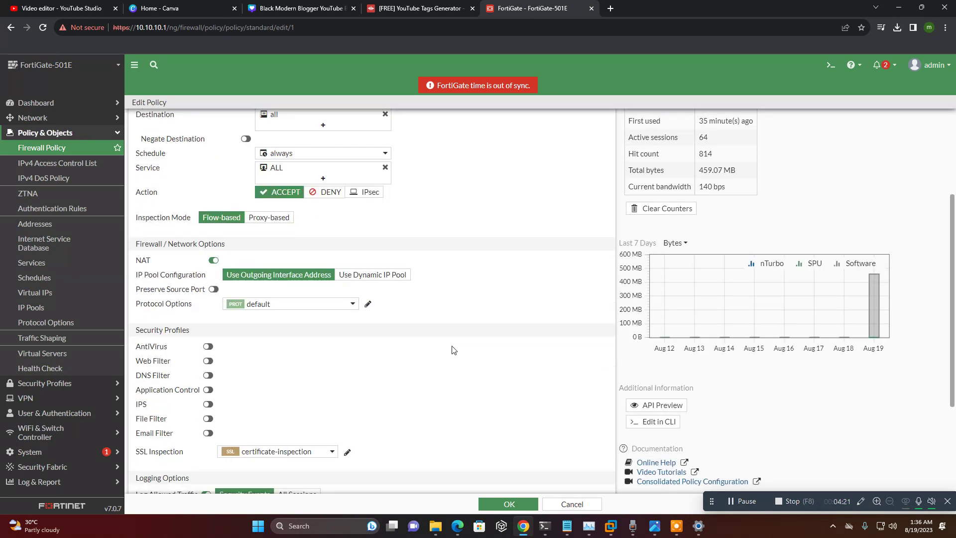
Step: Try the Web Filter profiles, leave Web Filter off, and save the internet policy
scroll(453, 350, "down", 1)
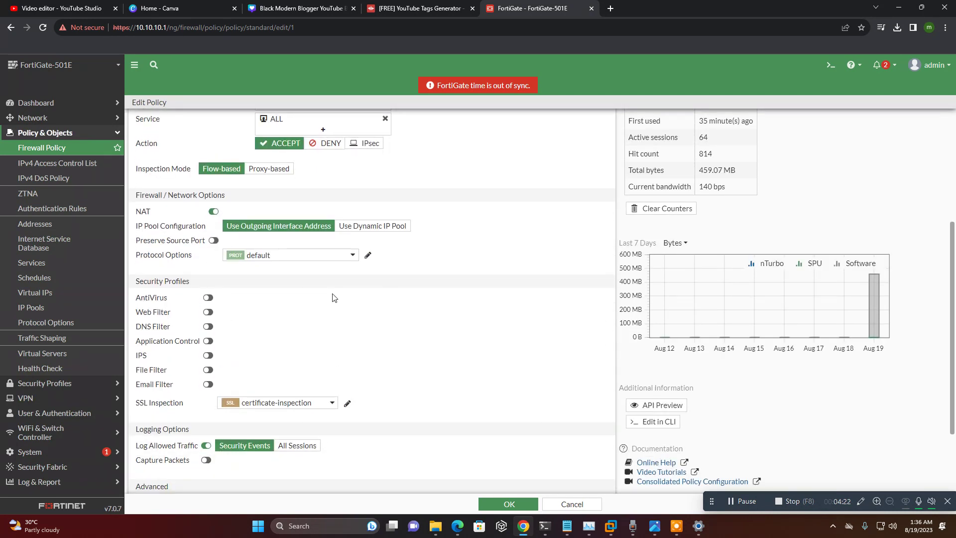
left_click(208, 312)
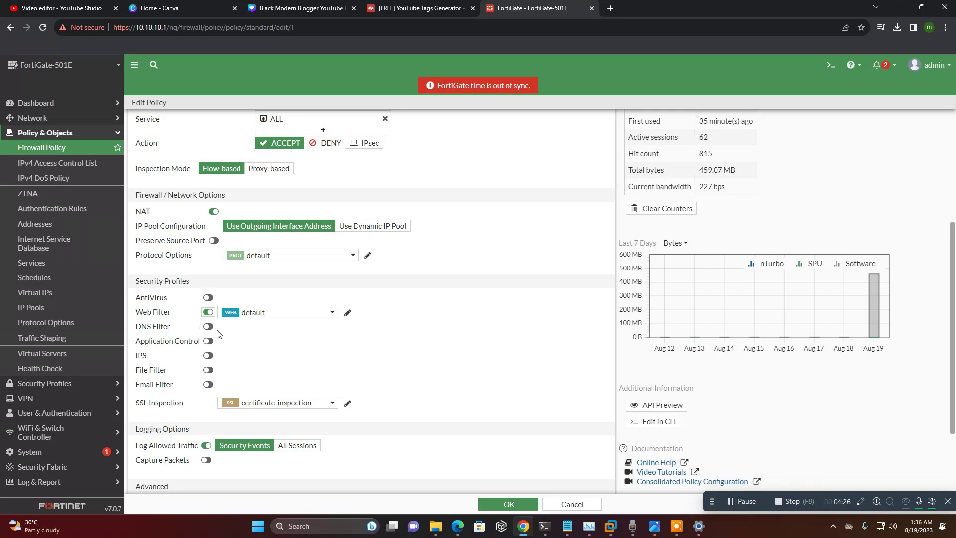
left_click(261, 316)
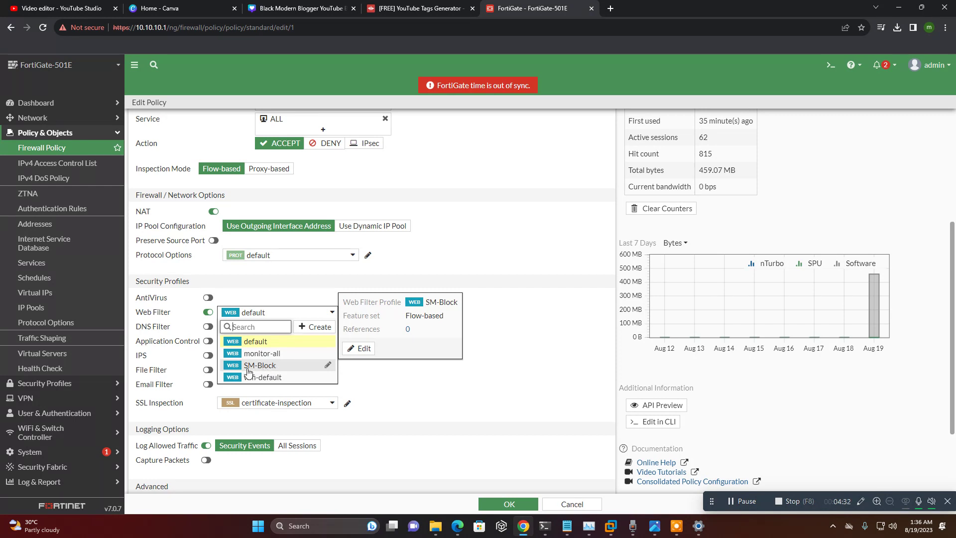
left_click(390, 389)
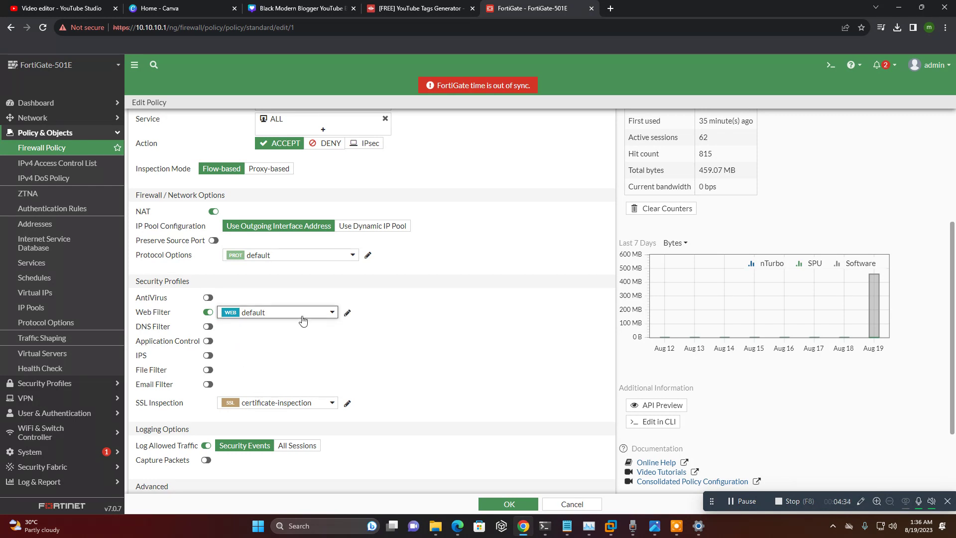
left_click(206, 313)
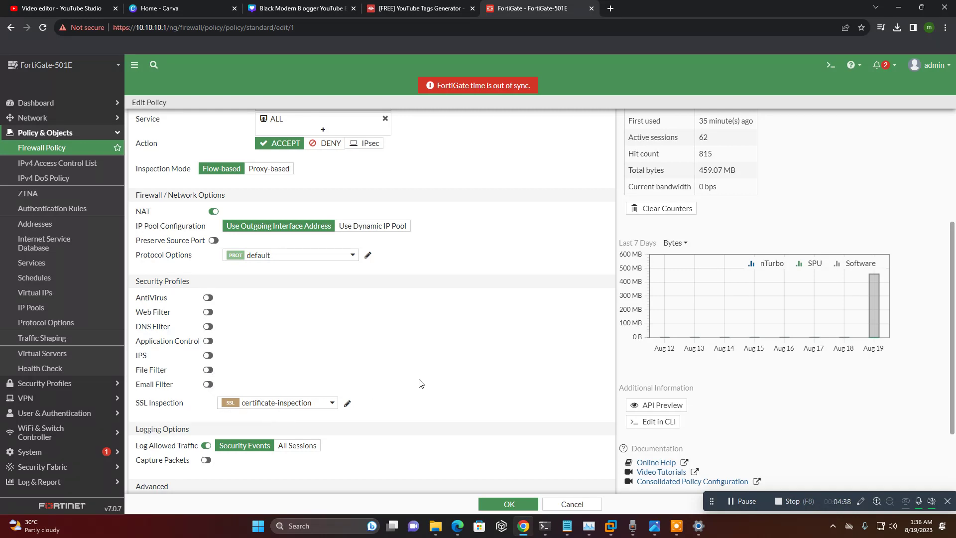
scroll(419, 383, "down", 3)
left_click(496, 504)
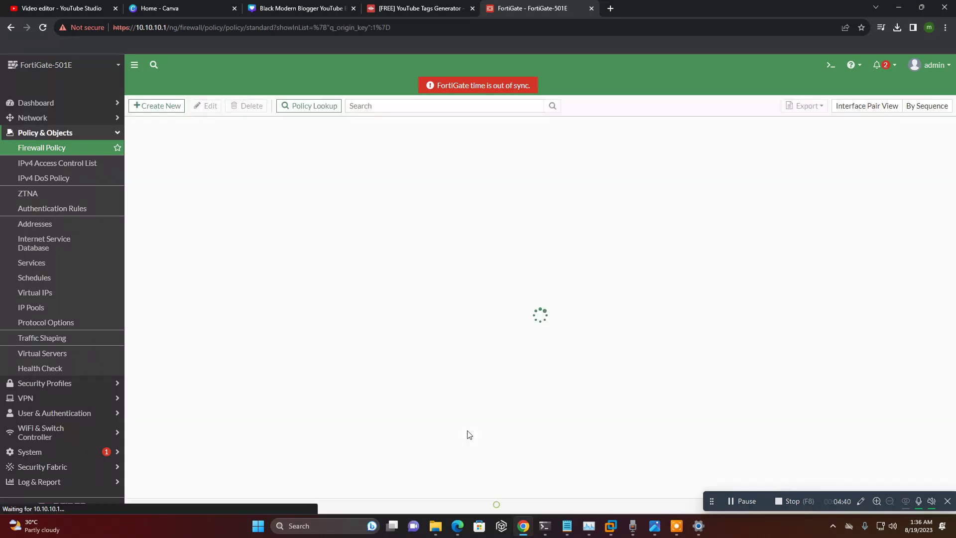
left_click(235, 268)
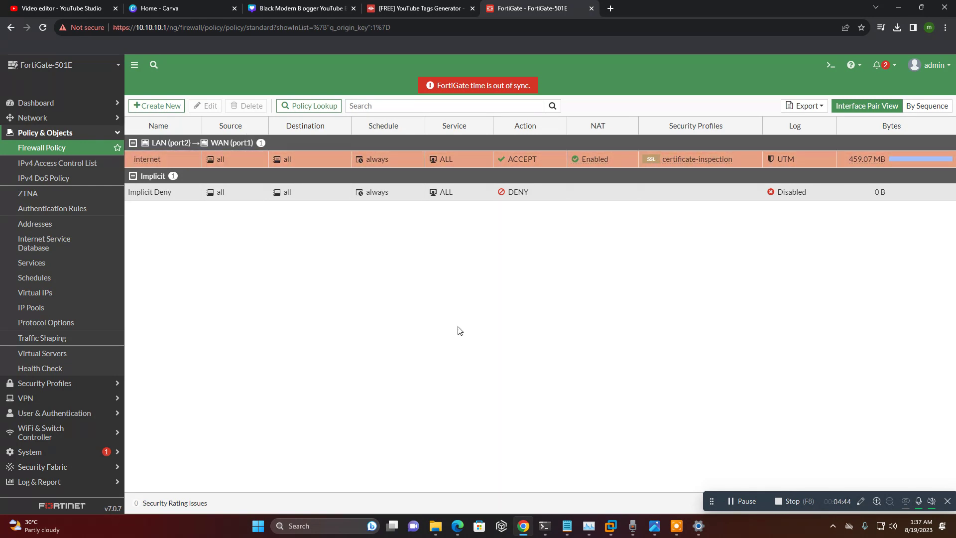
Step: Run 'execute ping 8.8.8.8' in the FortiGate CLI console
left_click(830, 65)
left_click(320, 211)
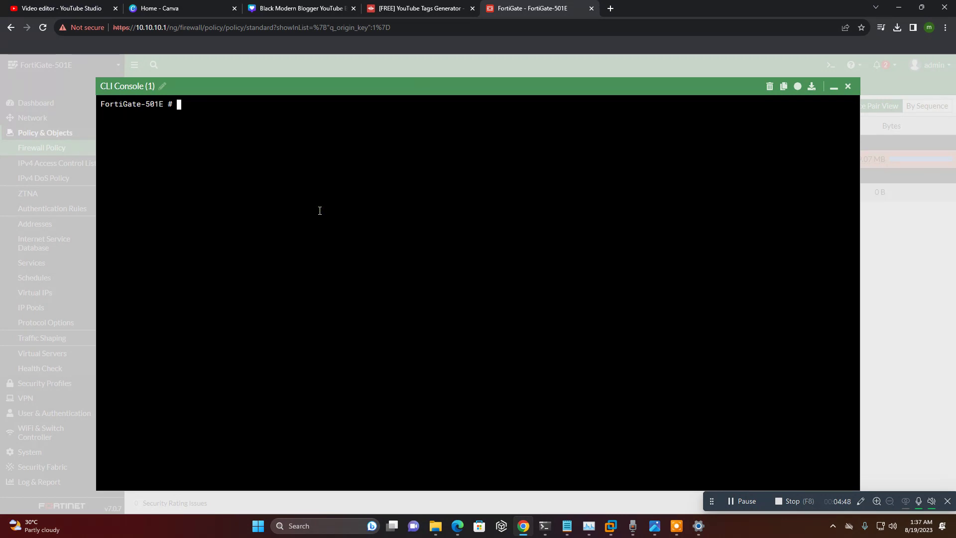
type("exec")
key("Tab")
type("ping 8.8.8.8")
key("Return")
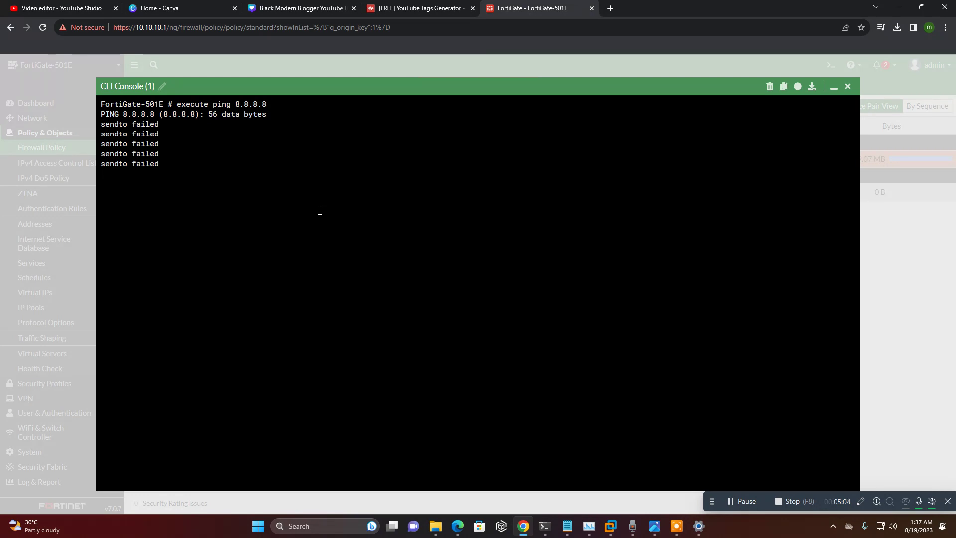
Step: Run 'execute ping 8.8.8.8' in the CLI console and confirm replies arrive (ttl=115, about 5.6 ms)
left_click(734, 505)
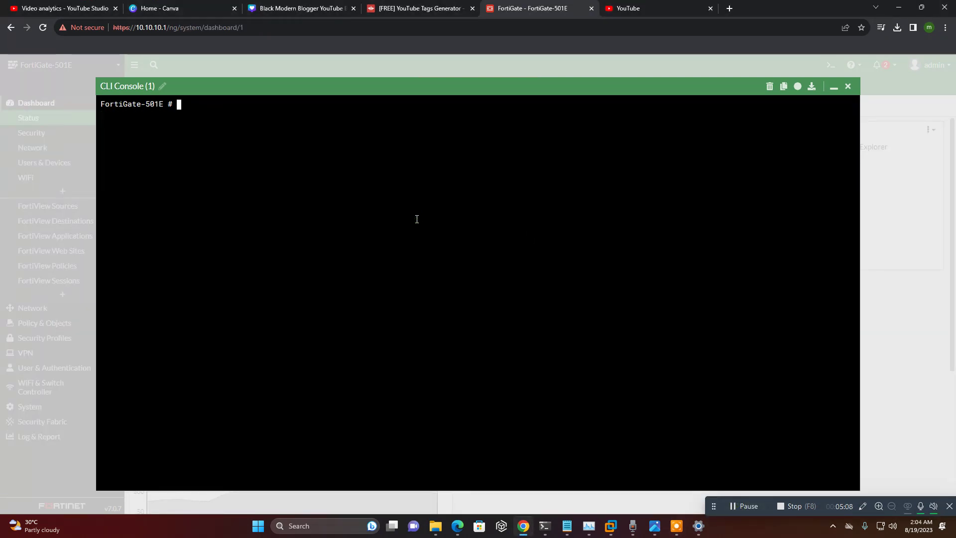
type("execute ")
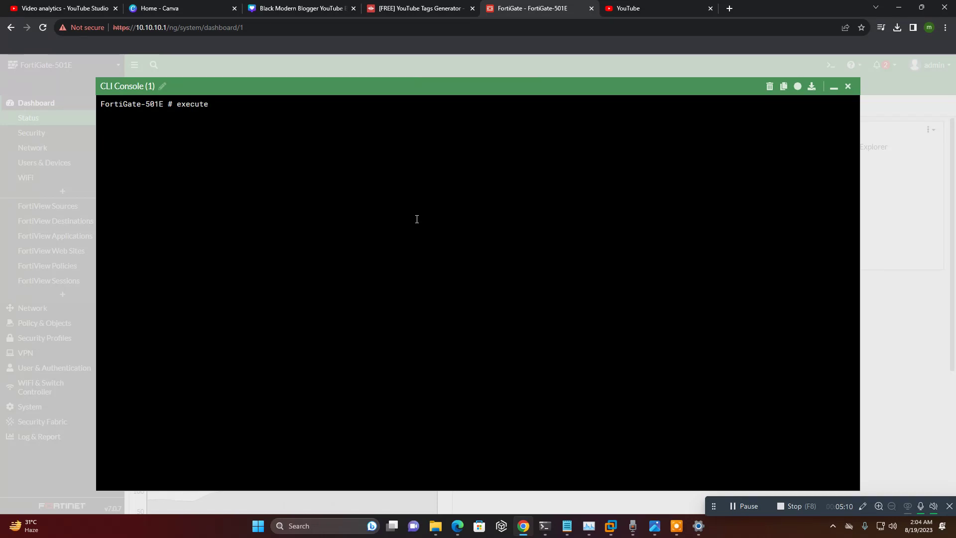
type("ping 8.8.8.8")
key("Return")
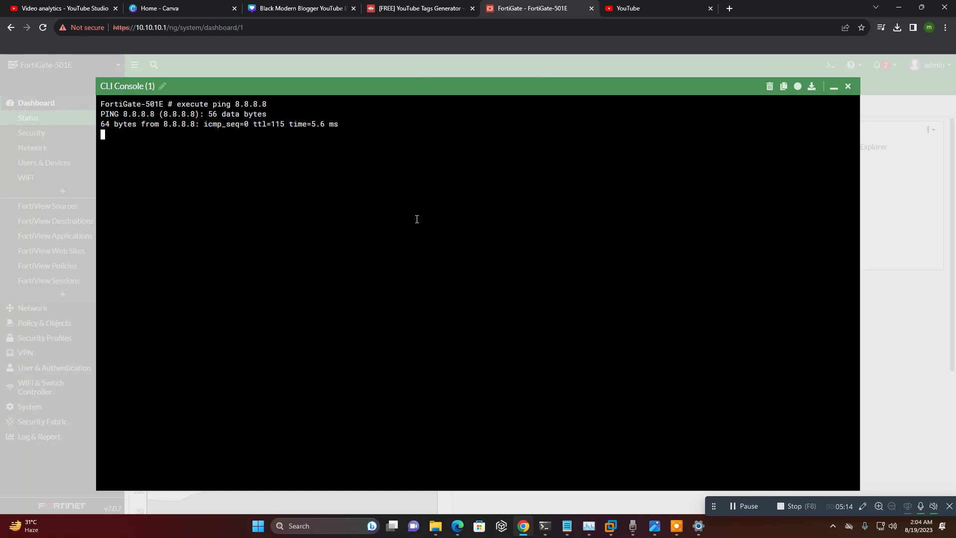